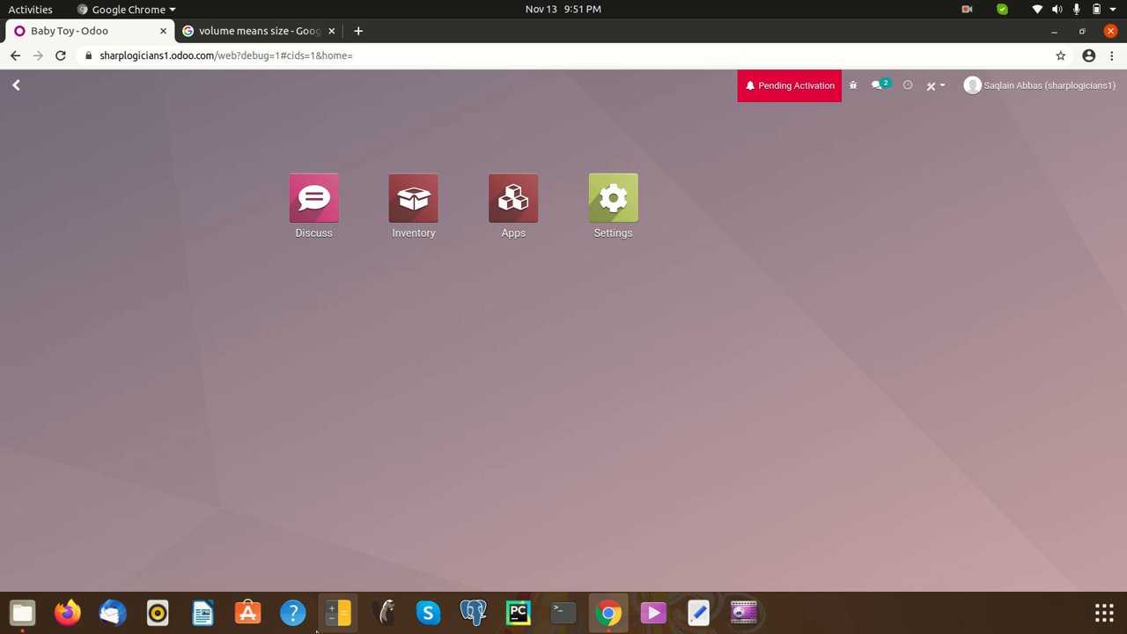
Step: Open the Inventory app's product list and view the Baby Toy product
{"action": "left_click", "coordinate": [424, 213]}
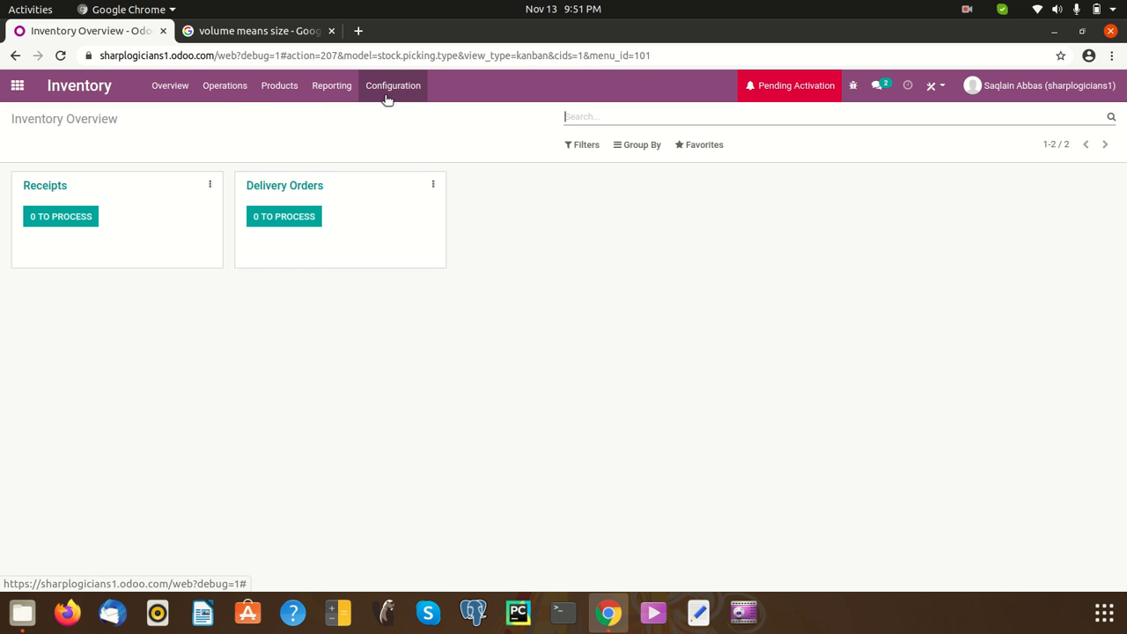
{"action": "left_click", "coordinate": [273, 93]}
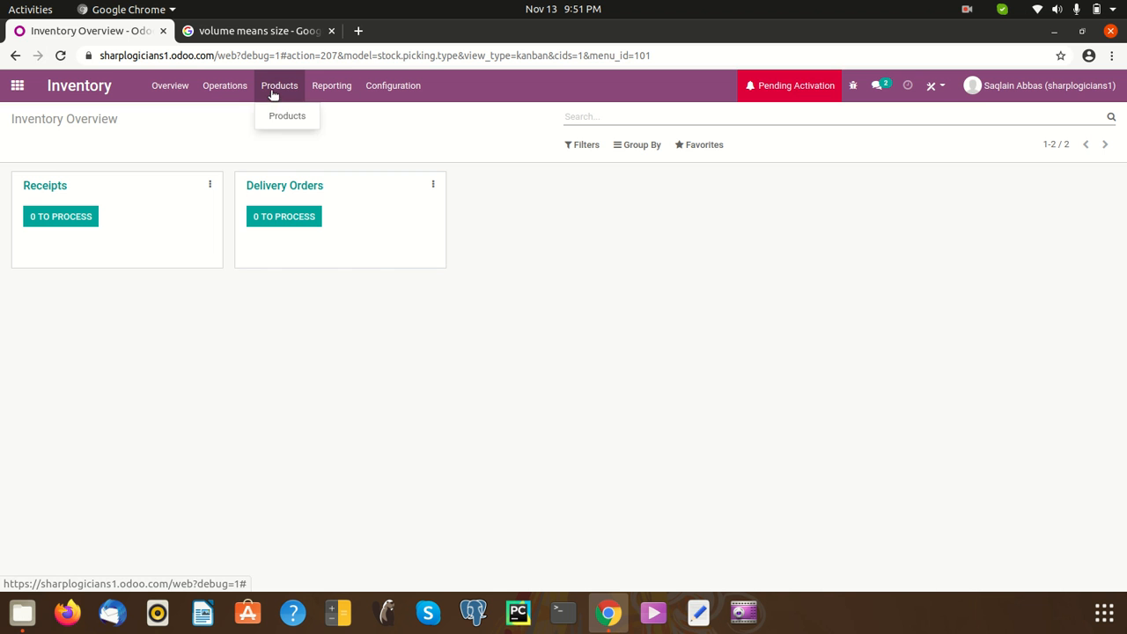
{"action": "left_click", "coordinate": [281, 118]}
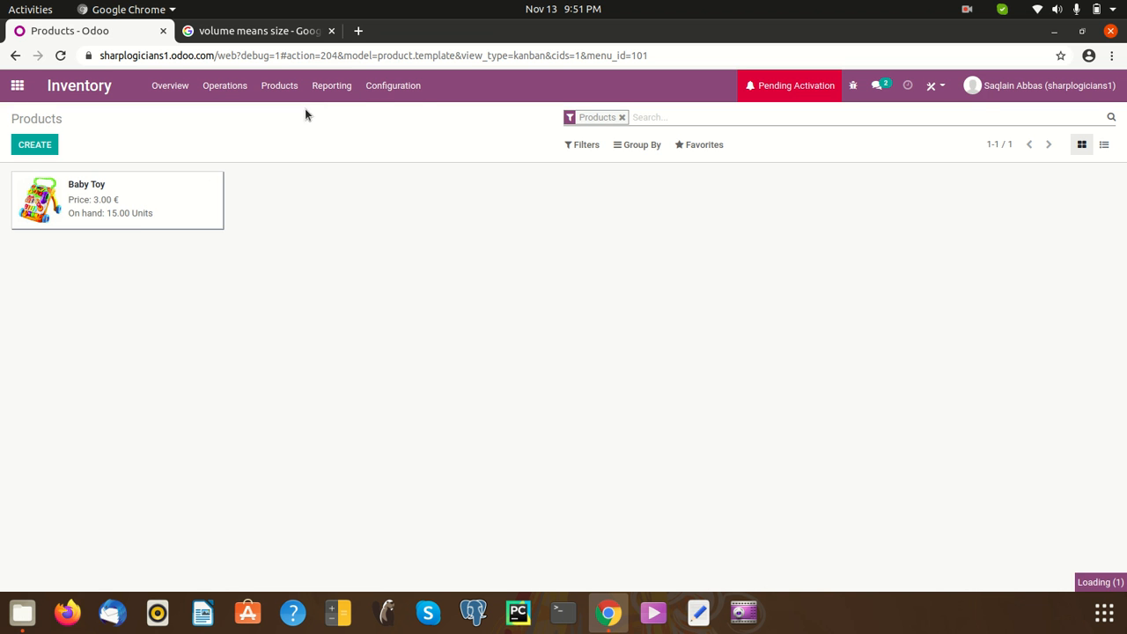
Step: Save the Inventory settings with Units of Measure enabled for products
{"action": "left_click", "coordinate": [393, 97]}
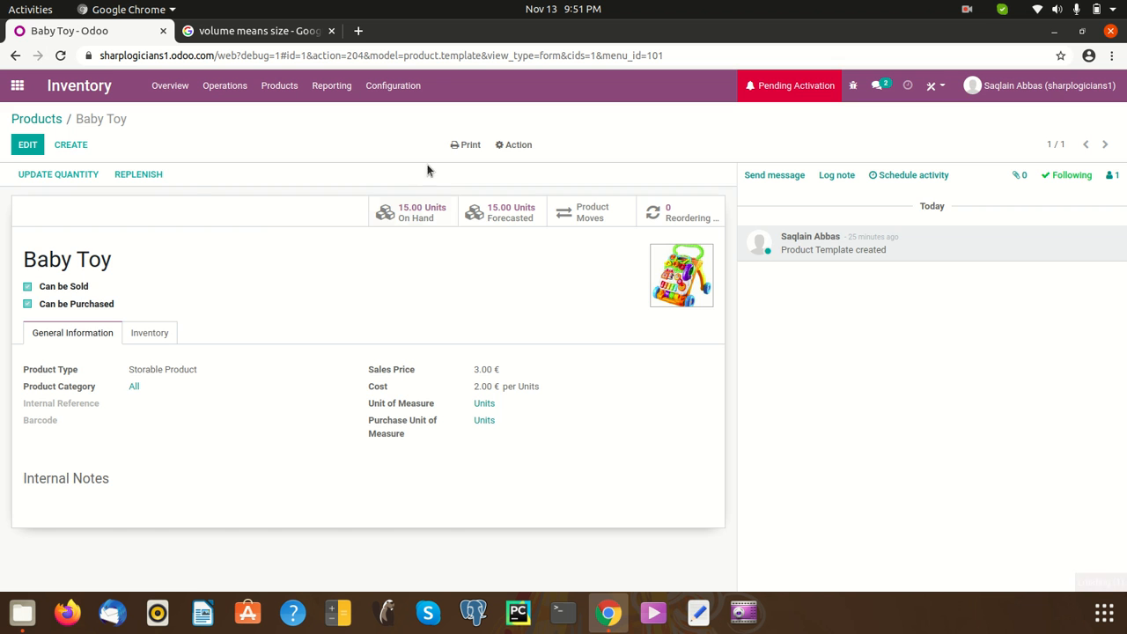
{"action": "scroll", "coordinate": [423, 348], "scroll_direction": "down", "scroll_amount": 3}
{"action": "scroll", "coordinate": [470, 347], "scroll_direction": "down", "scroll_amount": 3}
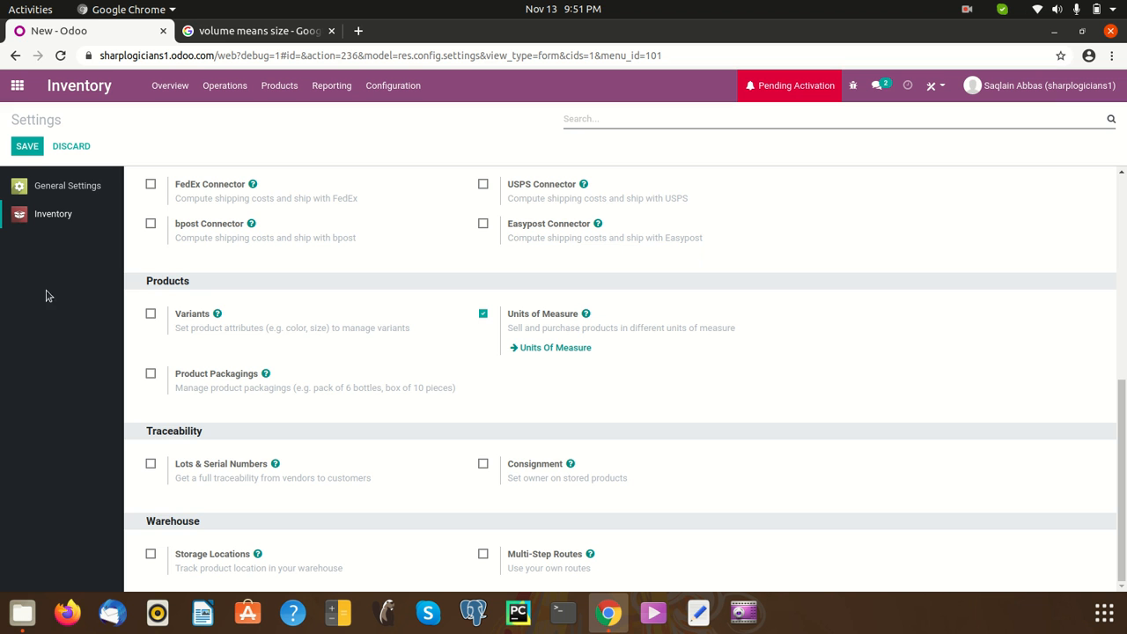
{"action": "left_click", "coordinate": [27, 148]}
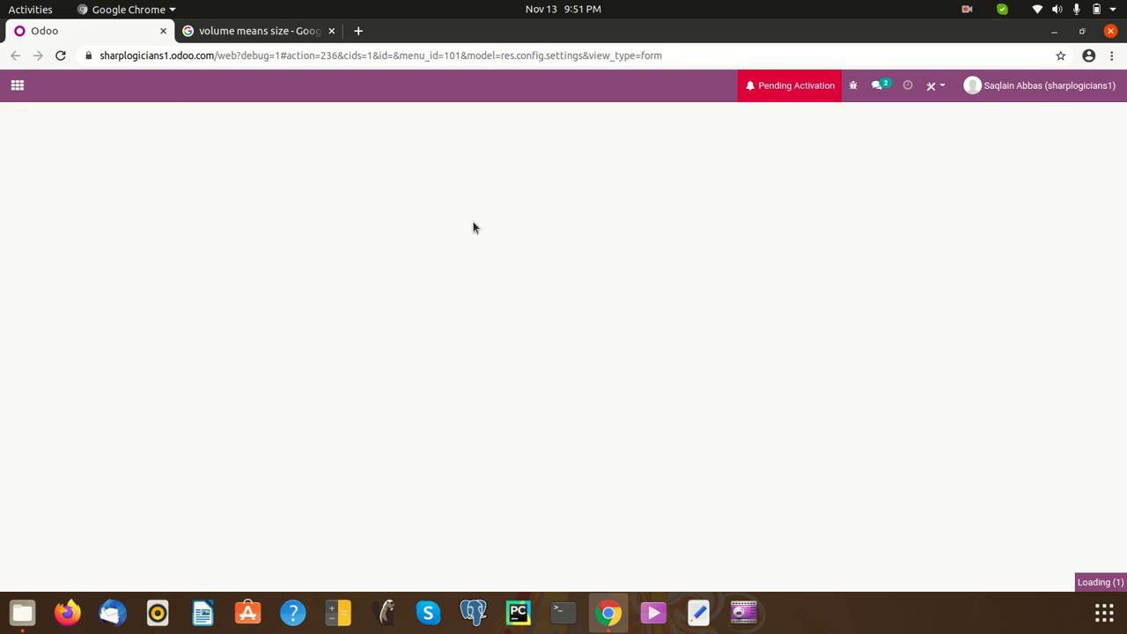
Step: Create a new product in the product list and name it Baby Toy 2
{"action": "left_click", "coordinate": [266, 99]}
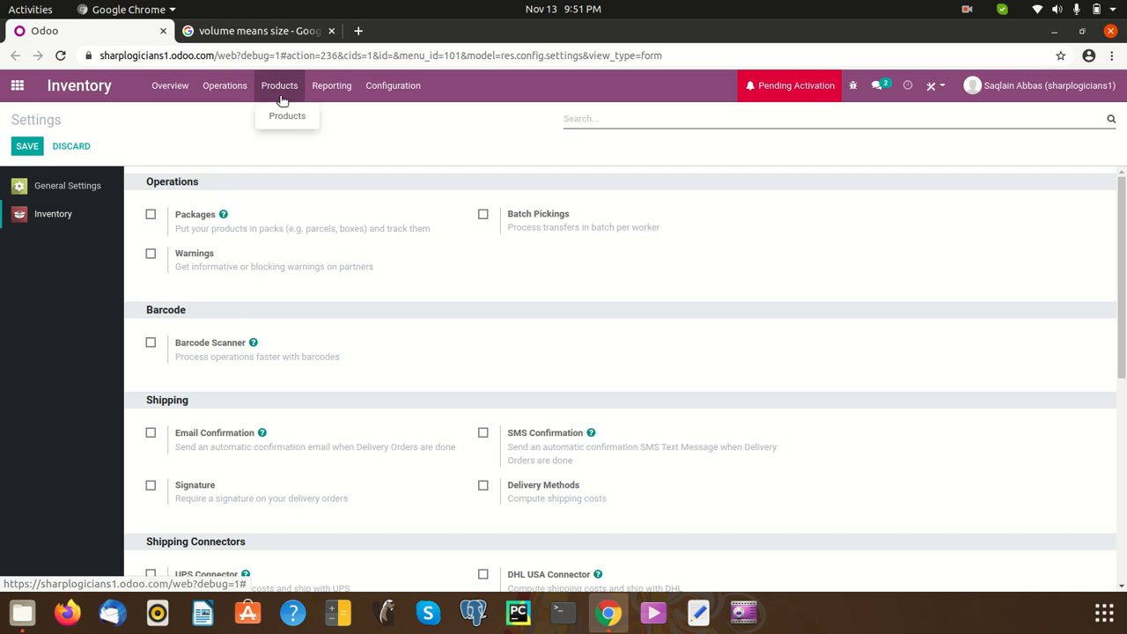
{"action": "left_click", "coordinate": [287, 117]}
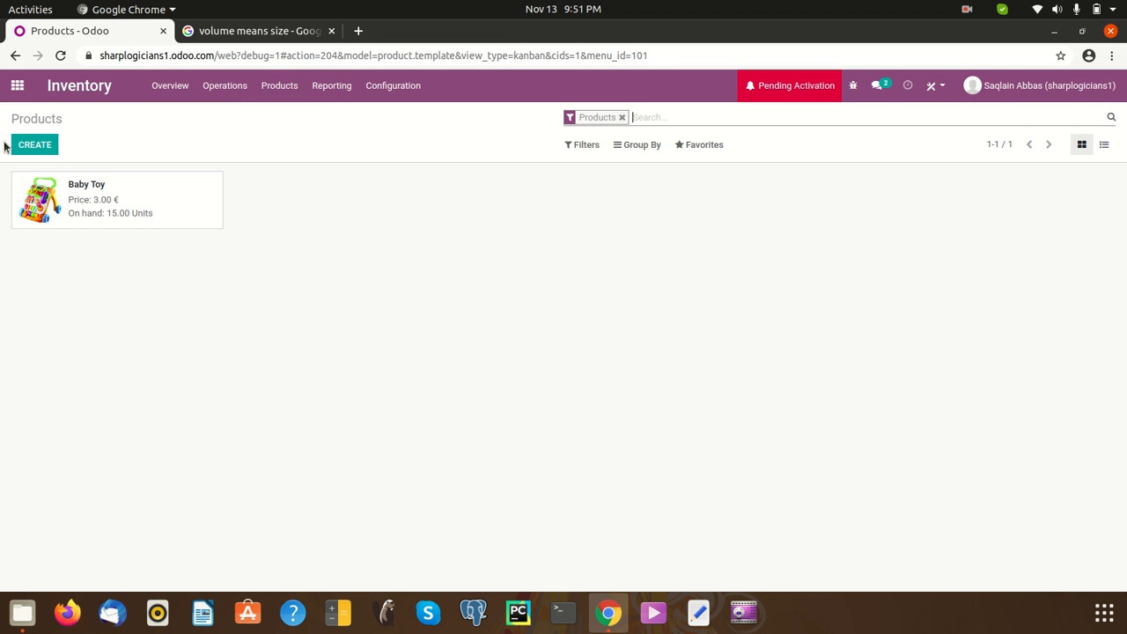
{"action": "left_click", "coordinate": [15, 146]}
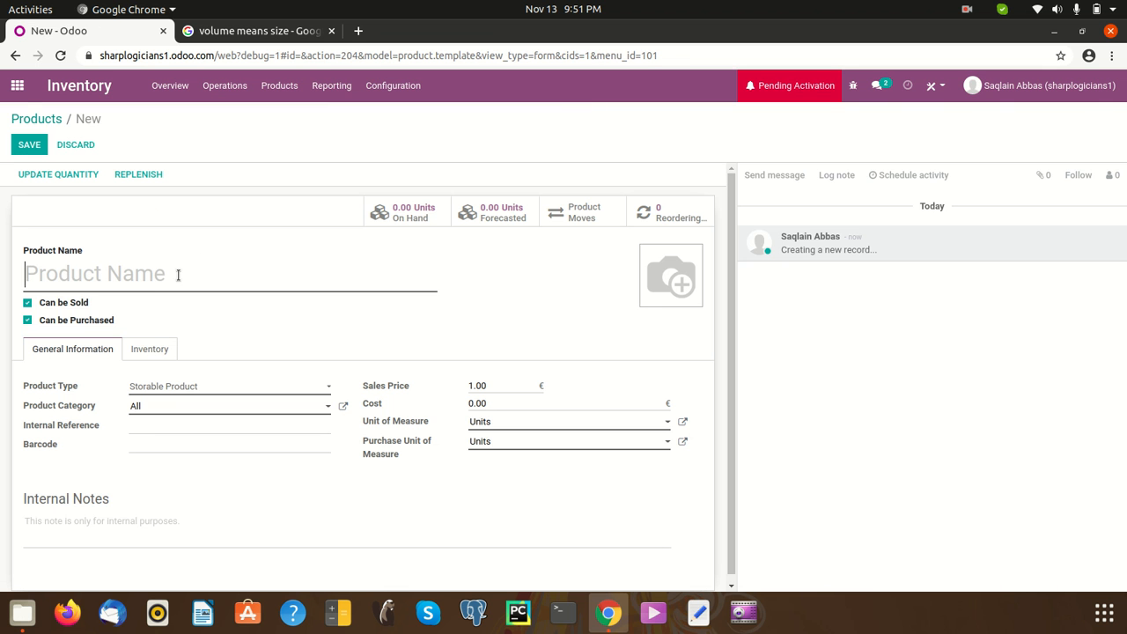
{"action": "left_click", "coordinate": [177, 274]}
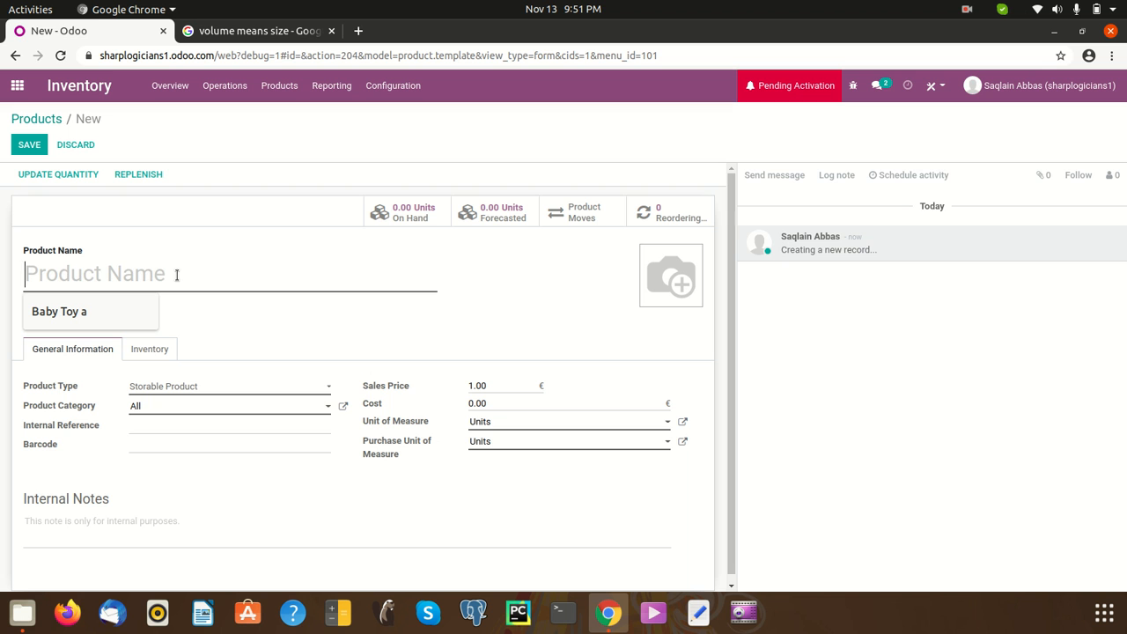
{"action": "type", "text": "Baby"}
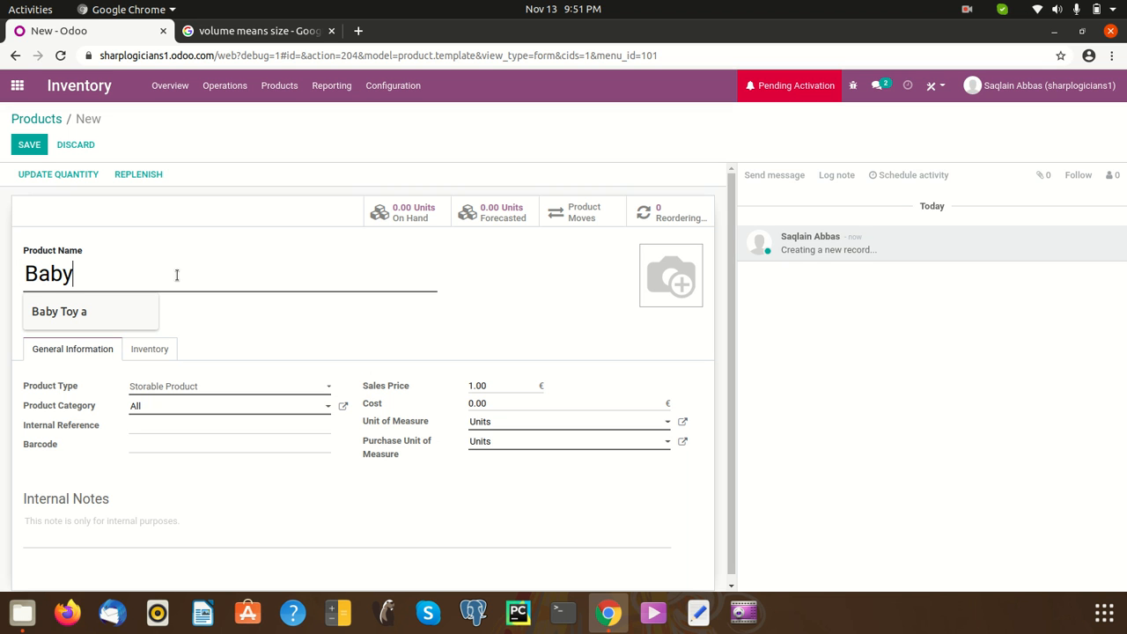
{"action": "type", "text": " Toy @"}
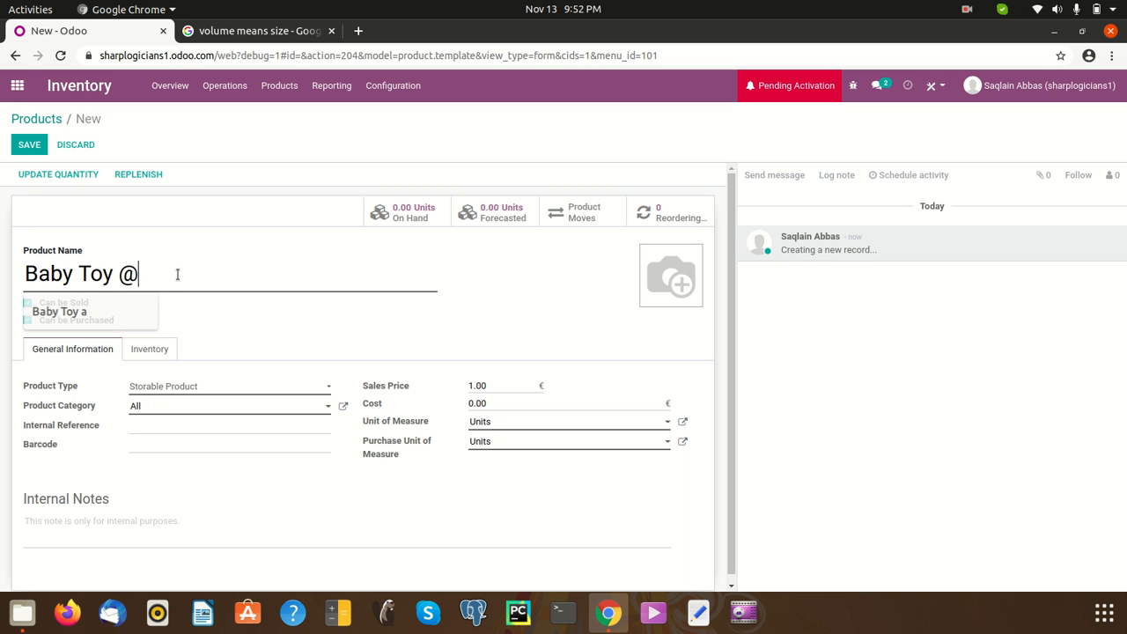
{"action": "key", "text": "BackSpace"}
{"action": "type", "text": "2"}
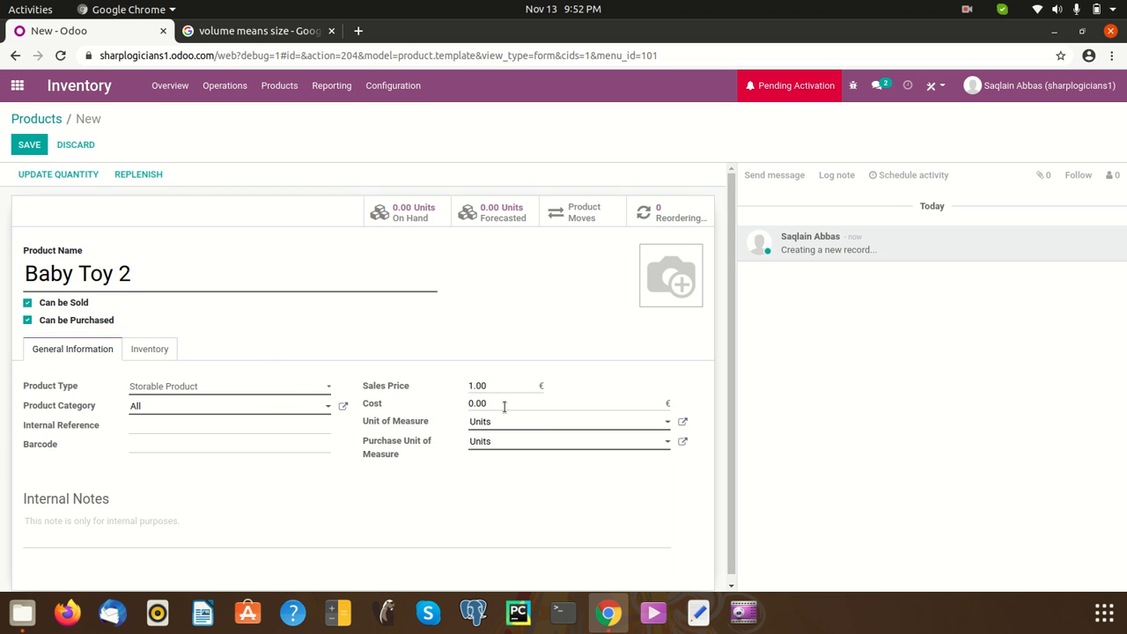
Step: Set the new product's sales price to 5.00 € and its cost to 3.00 €
{"action": "left_click", "coordinate": [473, 388]}
{"action": "key", "text": "Left"}
{"action": "key", "text": "Left"}
{"action": "key", "text": "BackSpace"}
{"action": "type", "text": "5"}
{"action": "left_click", "coordinate": [475, 402]}
{"action": "key", "text": "BackSpace"}
{"action": "type", "text": "3"}
Step: Set the product's unit of measure to kg from the full list of units
{"action": "left_click", "coordinate": [652, 425]}
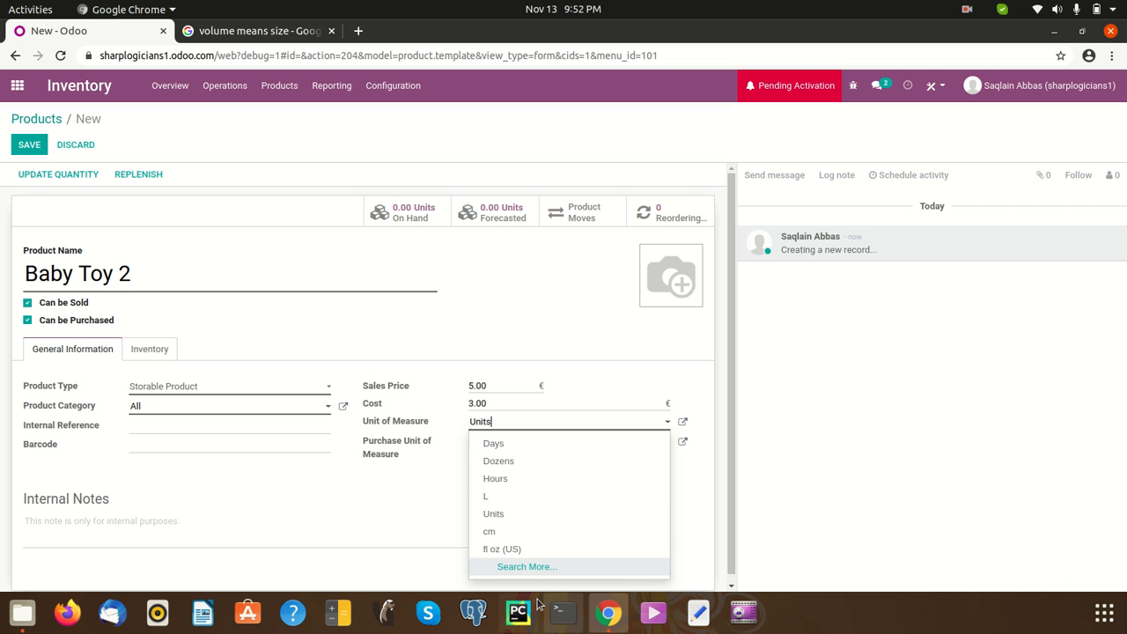
{"action": "left_click", "coordinate": [535, 568]}
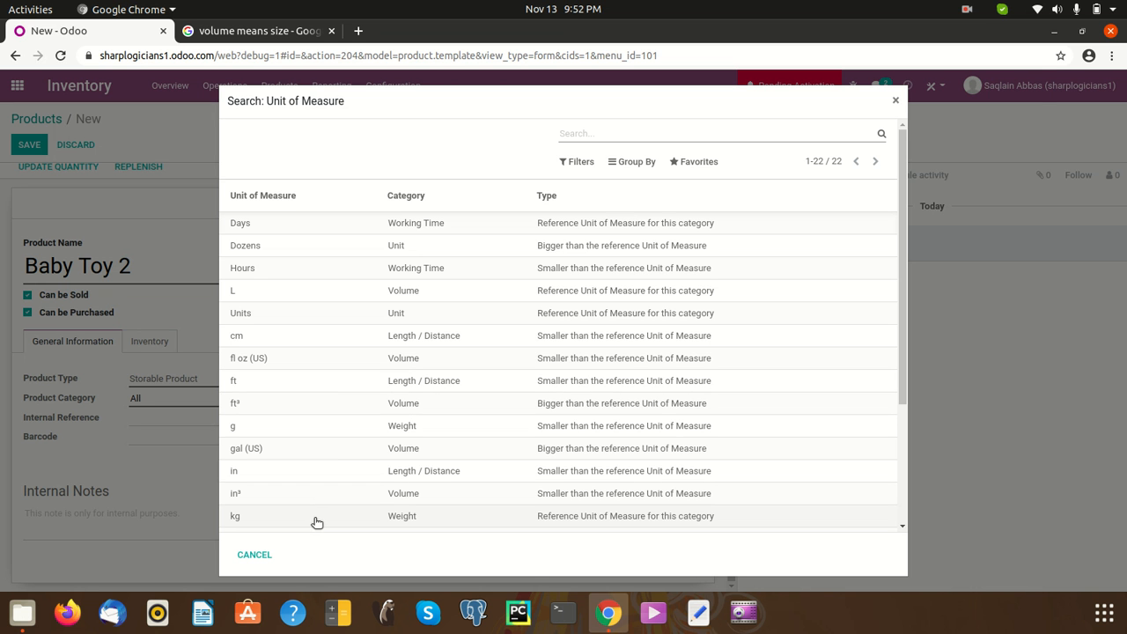
{"action": "scroll", "coordinate": [317, 520], "scroll_direction": "down", "scroll_amount": 4}
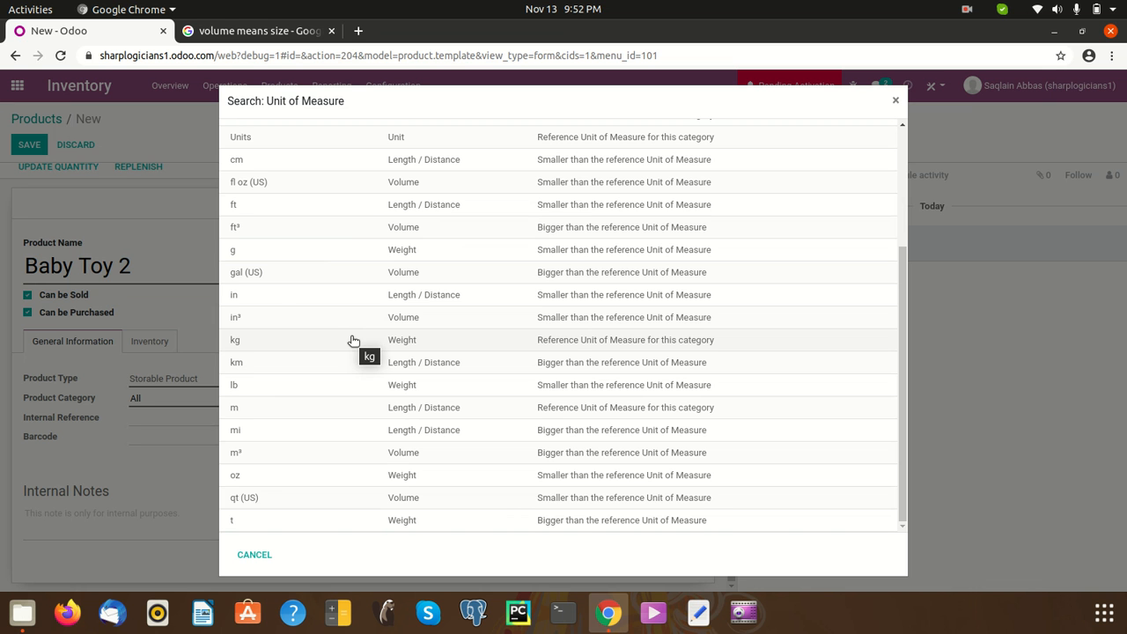
{"action": "left_click", "coordinate": [353, 341]}
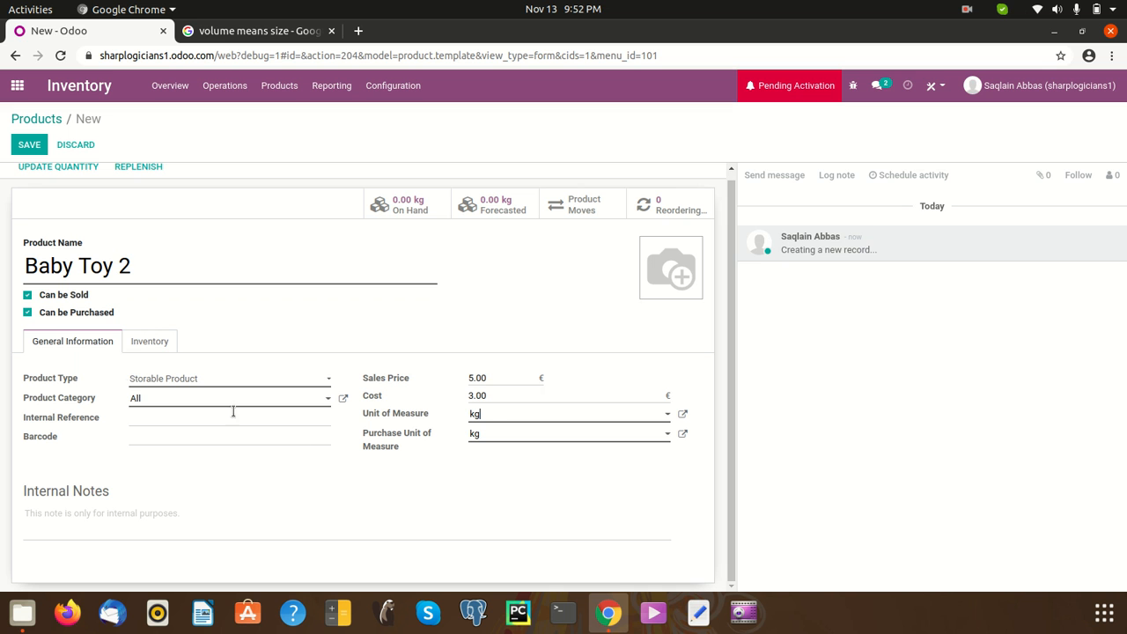
Step: Set the product's weight to 0.5 kg in its inventory logistics details
{"action": "left_click", "coordinate": [149, 346]}
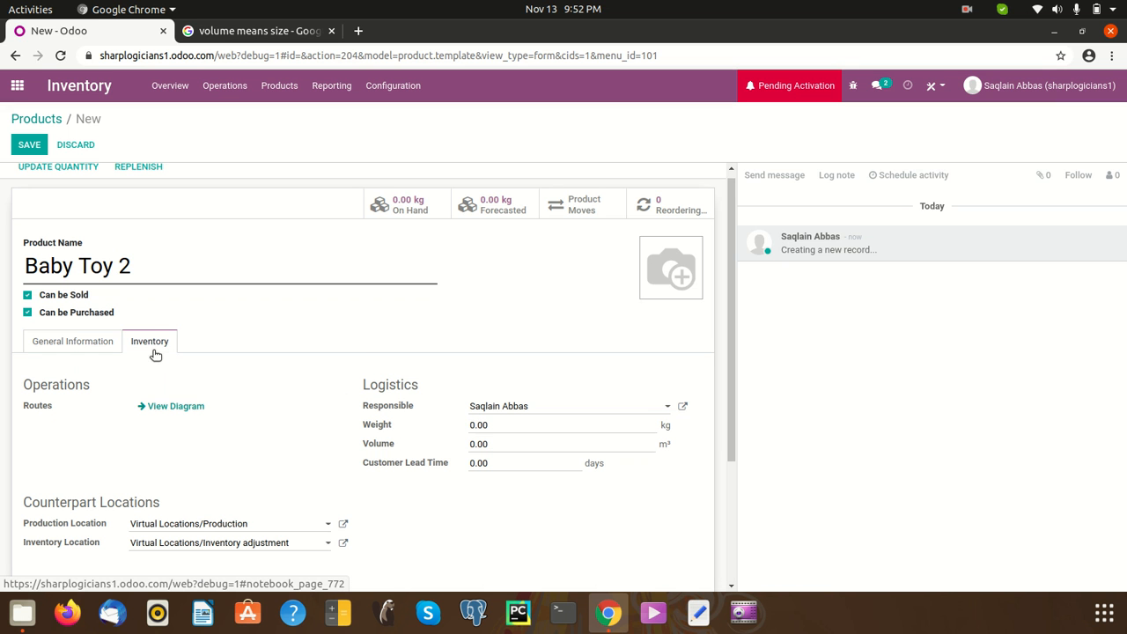
{"action": "left_click", "coordinate": [478, 425]}
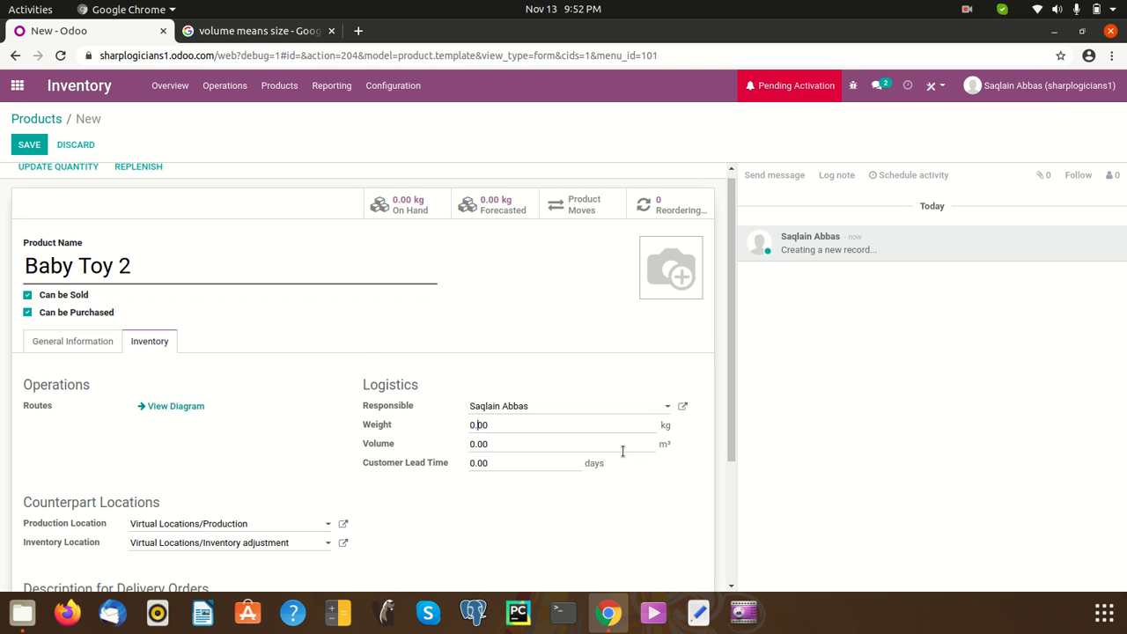
{"action": "key", "text": "Delete"}
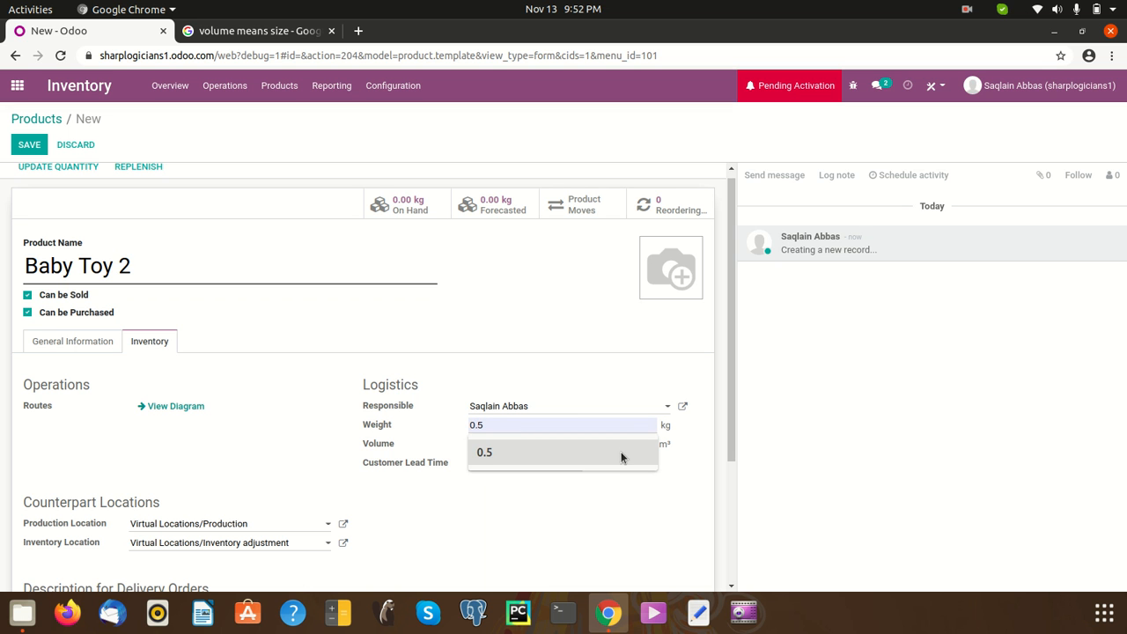
{"action": "left_click", "coordinate": [621, 451]}
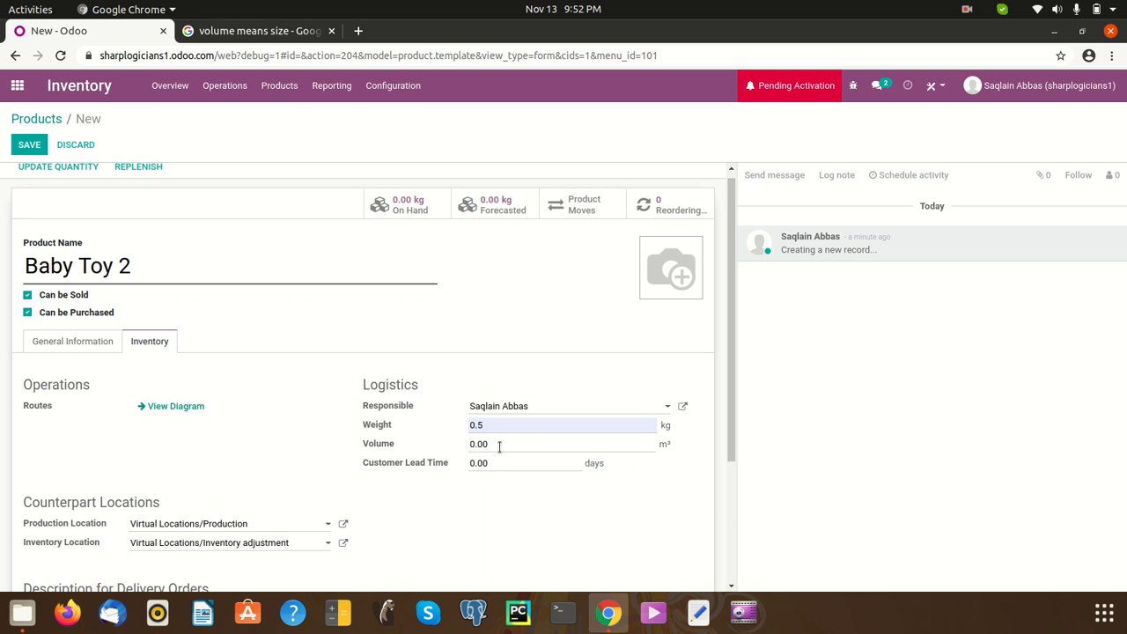
Step: Consult the Google result on the meaning of volume, and return to the product's Volume value in Odoo
{"action": "left_click", "coordinate": [261, 30]}
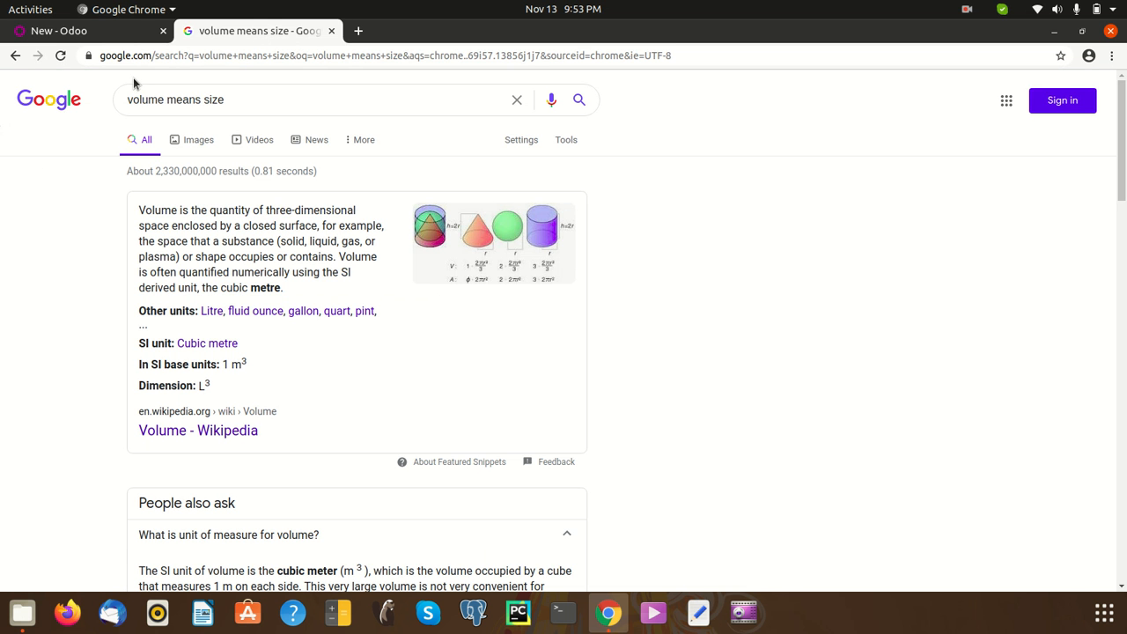
{"action": "left_click", "coordinate": [97, 35]}
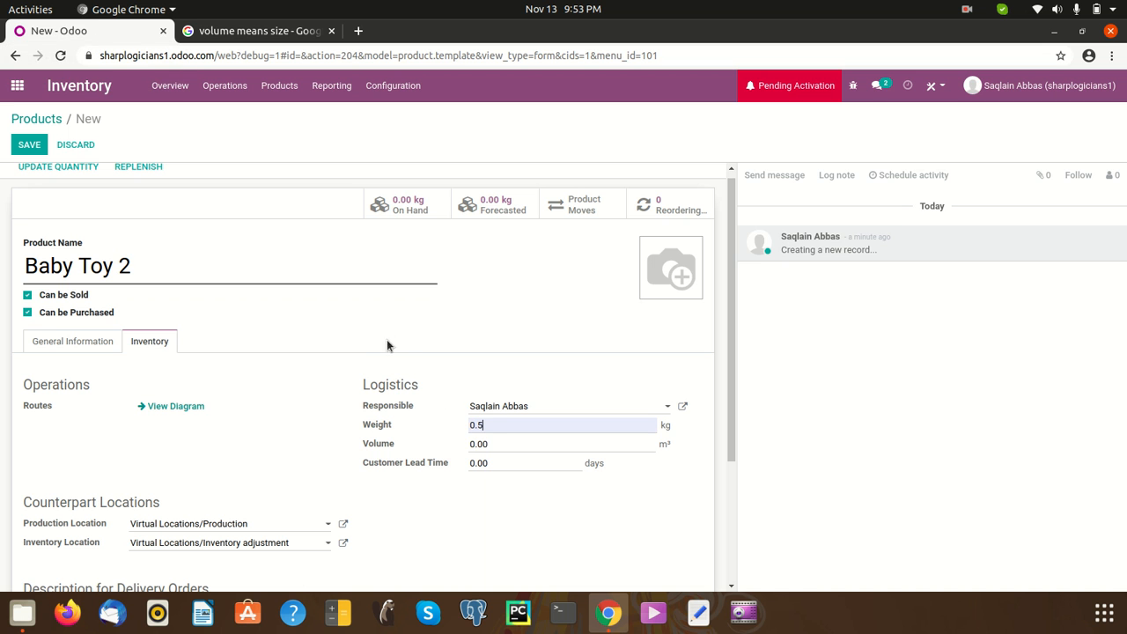
{"action": "left_click_drag", "start_coordinate": [498, 443], "coordinate": [465, 445]}
Step: Set the product's customer lead time to 5 days
{"action": "left_click", "coordinate": [517, 462]}
{"action": "scroll", "coordinate": [366, 405], "scroll_direction": "down", "scroll_amount": 3}
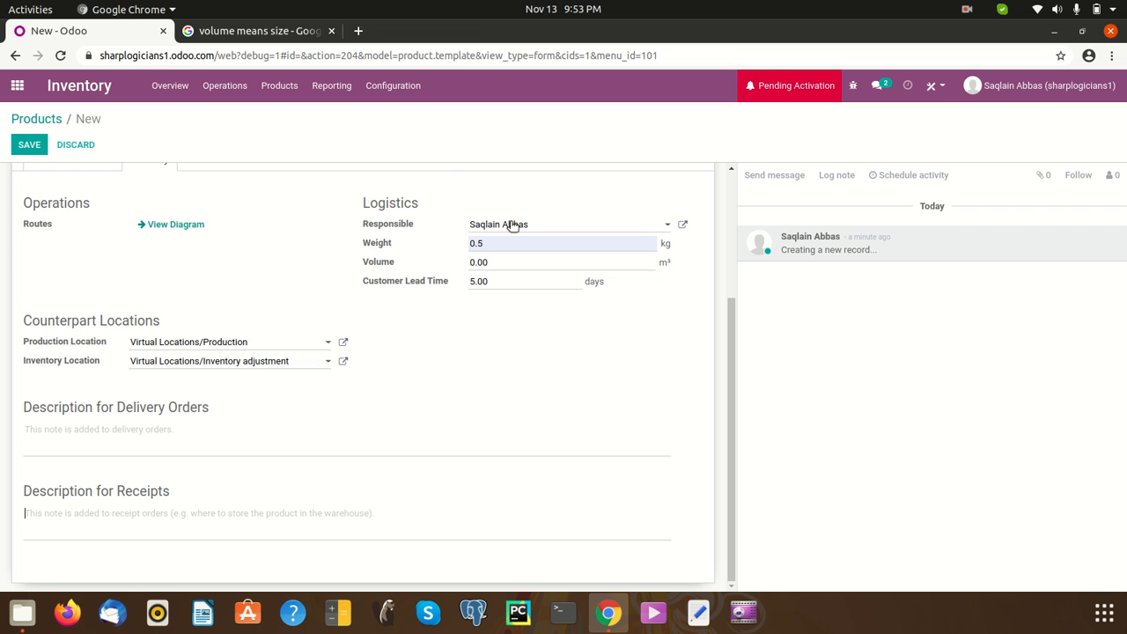
{"action": "scroll", "coordinate": [422, 179], "scroll_direction": "up", "scroll_amount": 3}
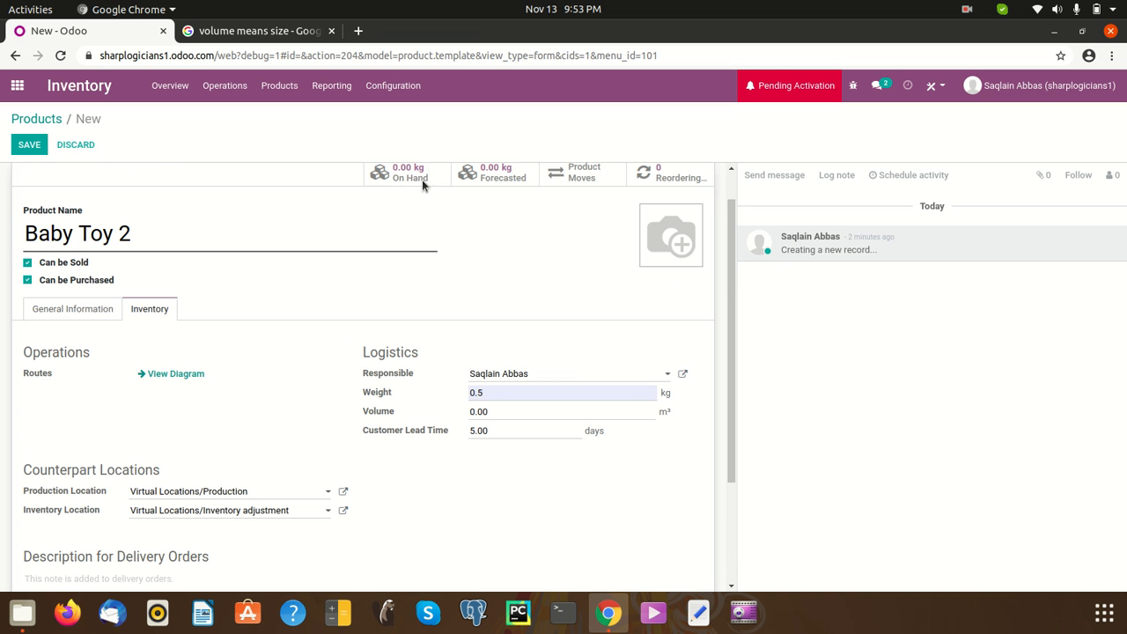
Step: Add toy.jpeg from the Downloads folder as the product image
{"action": "left_click", "coordinate": [650, 219]}
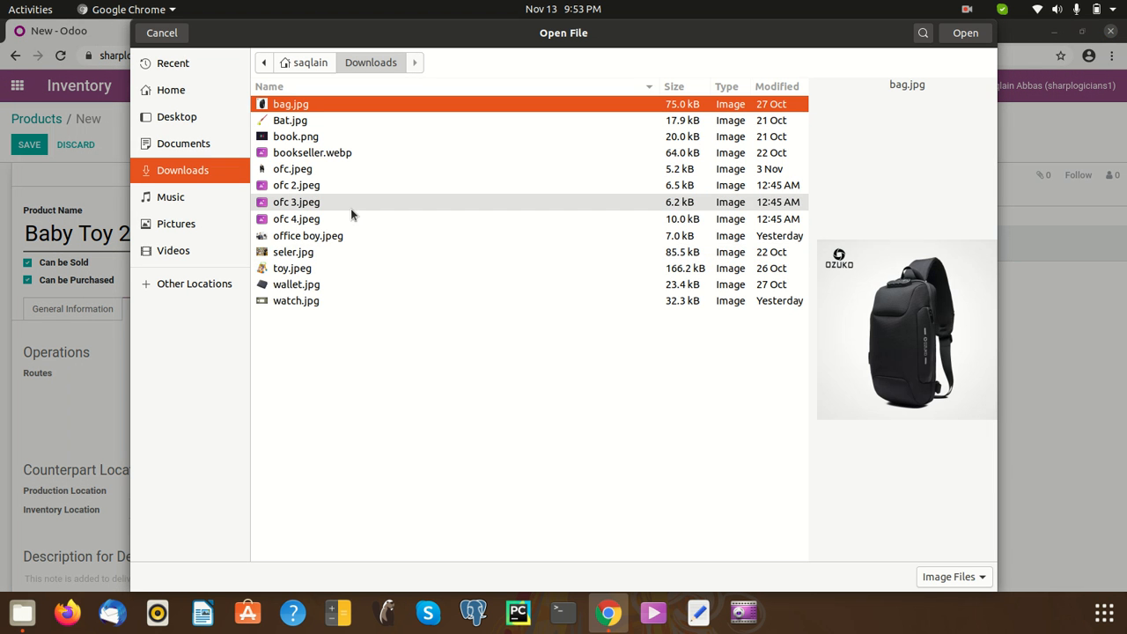
{"action": "left_click", "coordinate": [332, 268]}
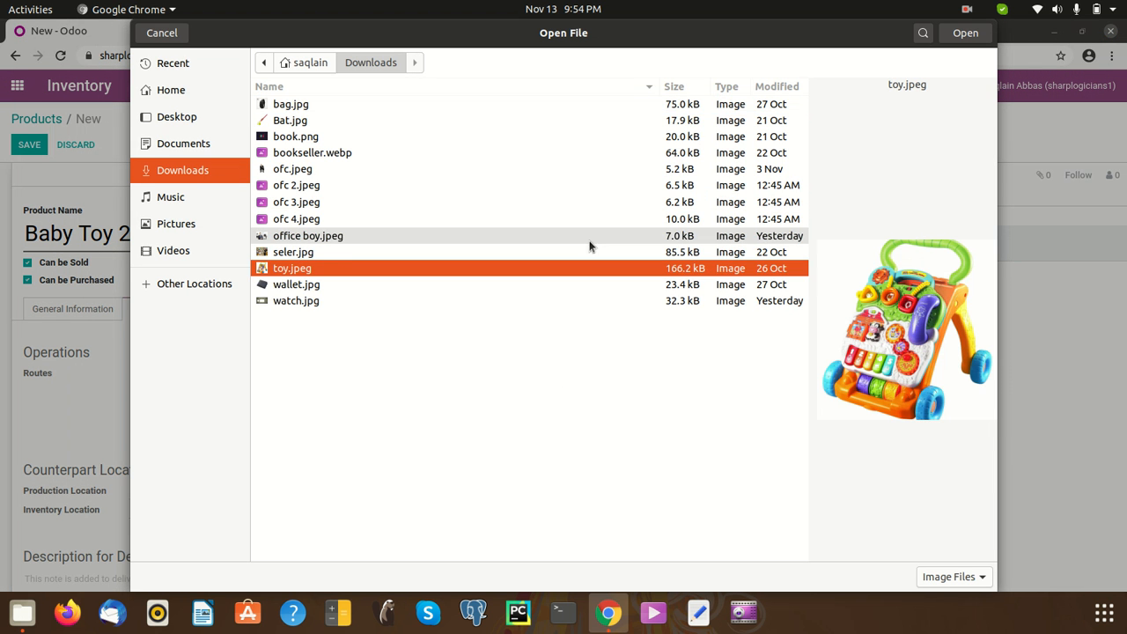
{"action": "left_click", "coordinate": [964, 33]}
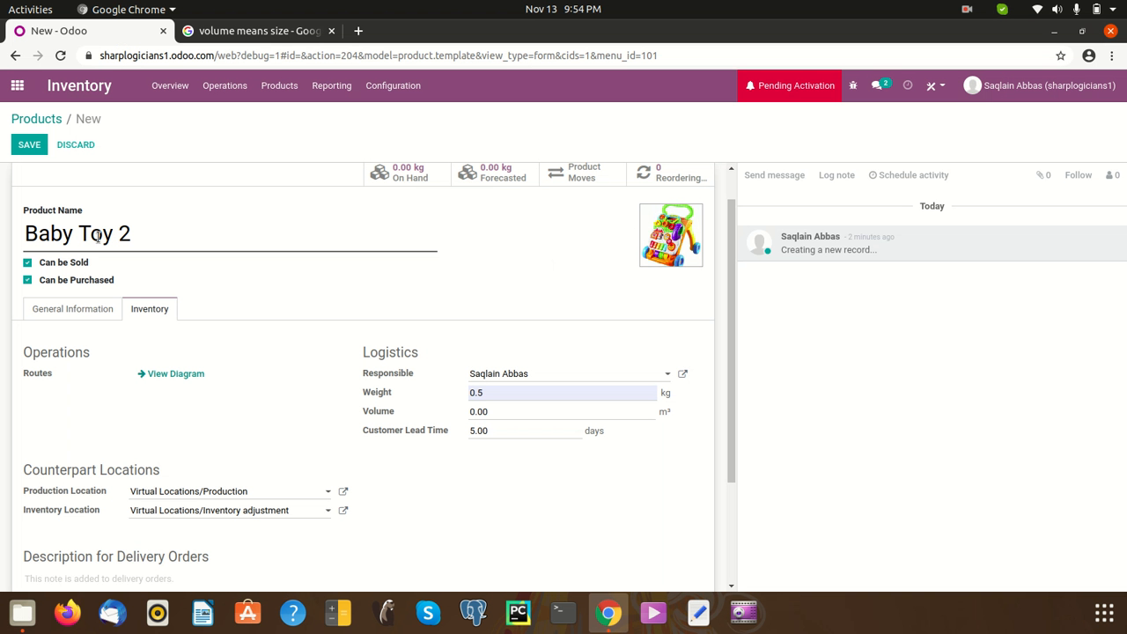
Step: Save the Baby Toy 2 product and update its quantity on hand to 12
{"action": "left_click_drag", "start_coordinate": [116, 236], "coordinate": [168, 235]}
{"action": "left_click", "coordinate": [167, 228]}
{"action": "left_click", "coordinate": [29, 144]}
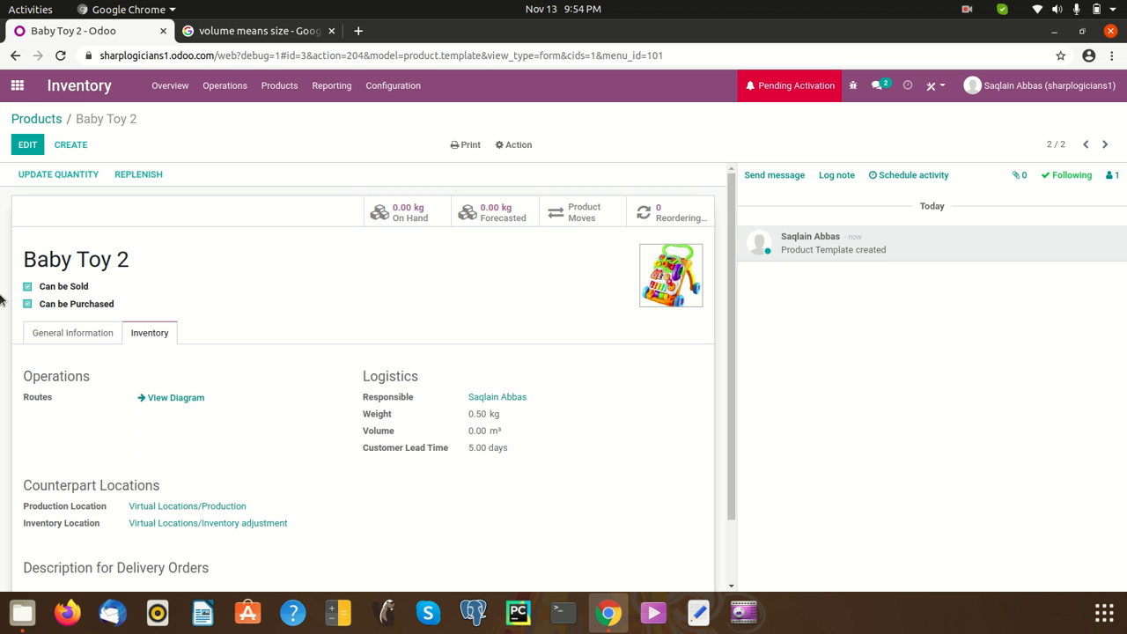
{"action": "left_click", "coordinate": [50, 182]}
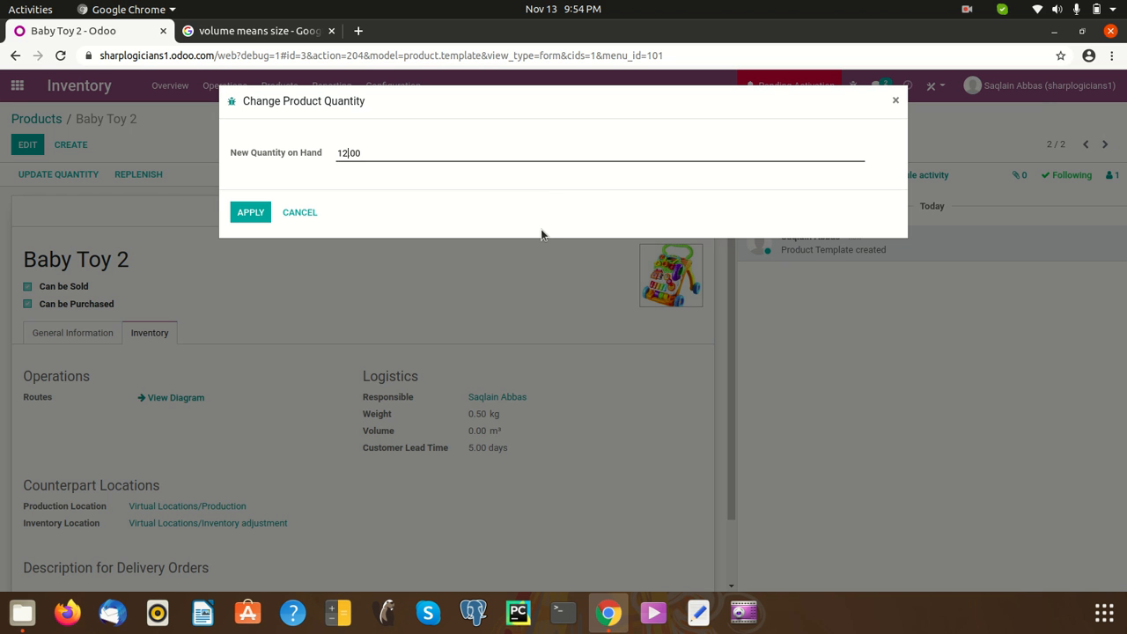
{"action": "left_click", "coordinate": [235, 220]}
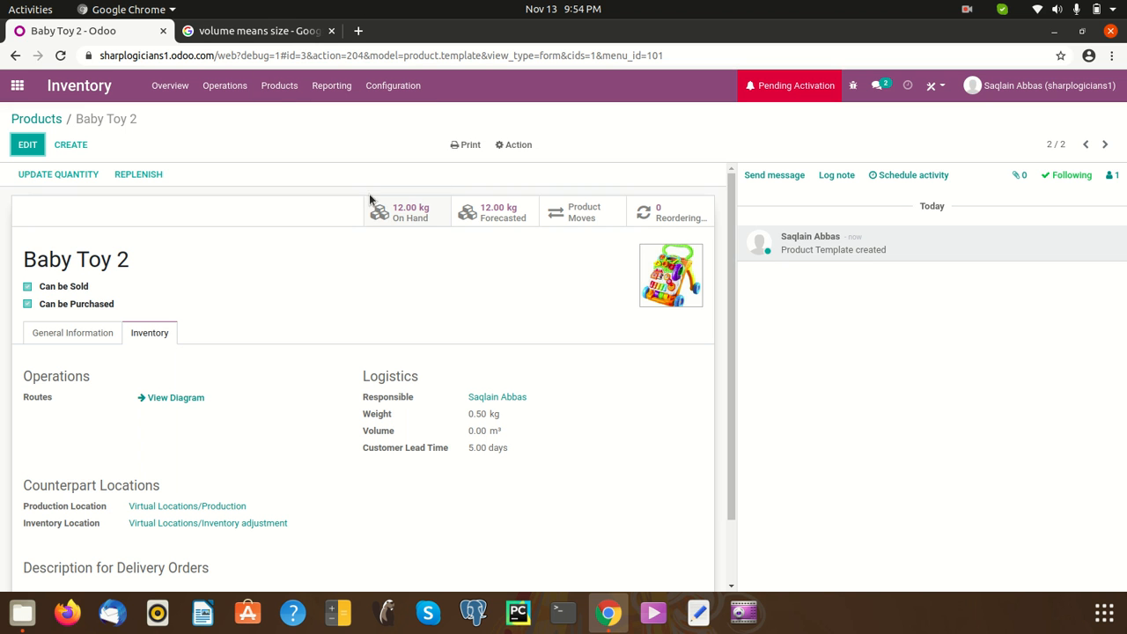
Step: Reopen Baby Toy 2 from the product list and review its units of measure, weight, volume and lead time
{"action": "left_click", "coordinate": [279, 88]}
{"action": "left_click", "coordinate": [291, 114]}
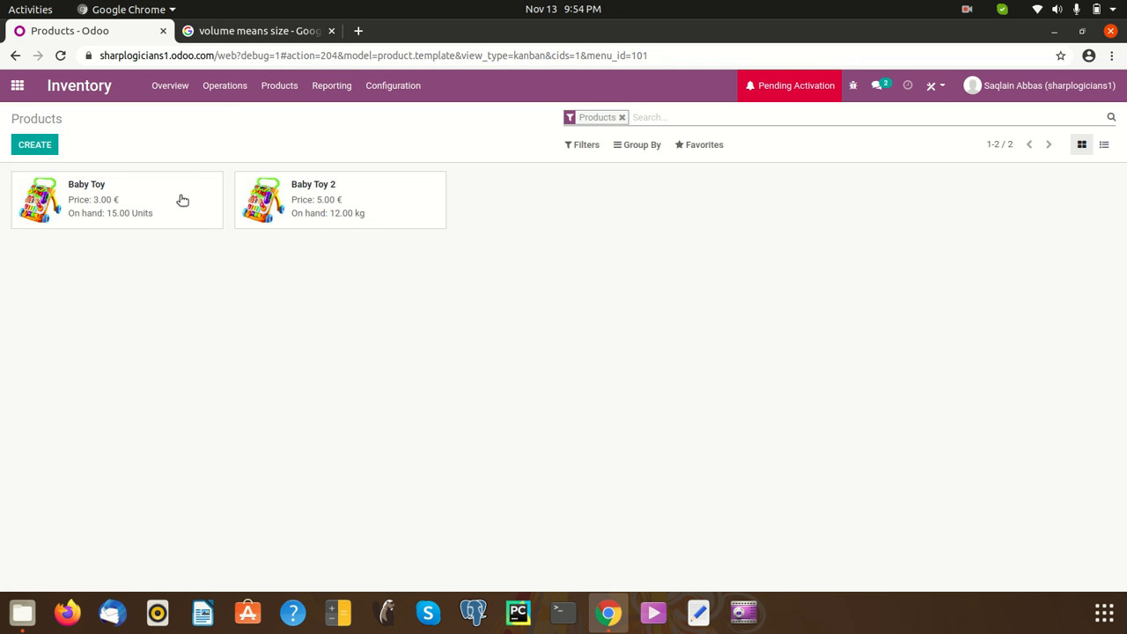
{"action": "left_click", "coordinate": [340, 195]}
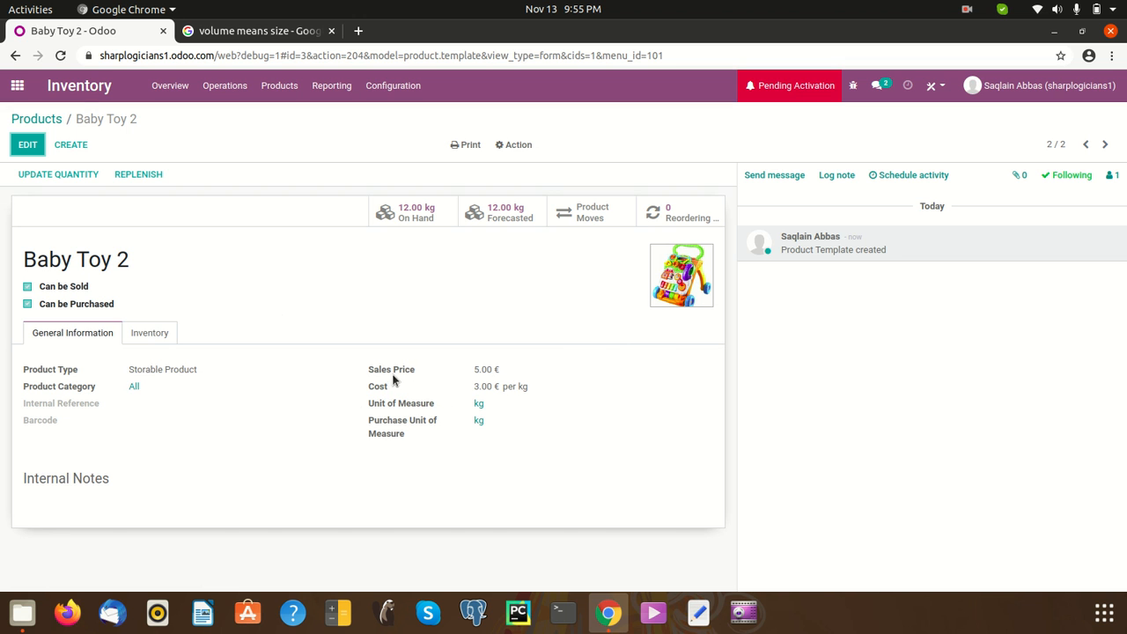
{"action": "left_click", "coordinate": [133, 332]}
{"action": "scroll", "coordinate": [465, 426], "scroll_direction": "down", "scroll_amount": 1}
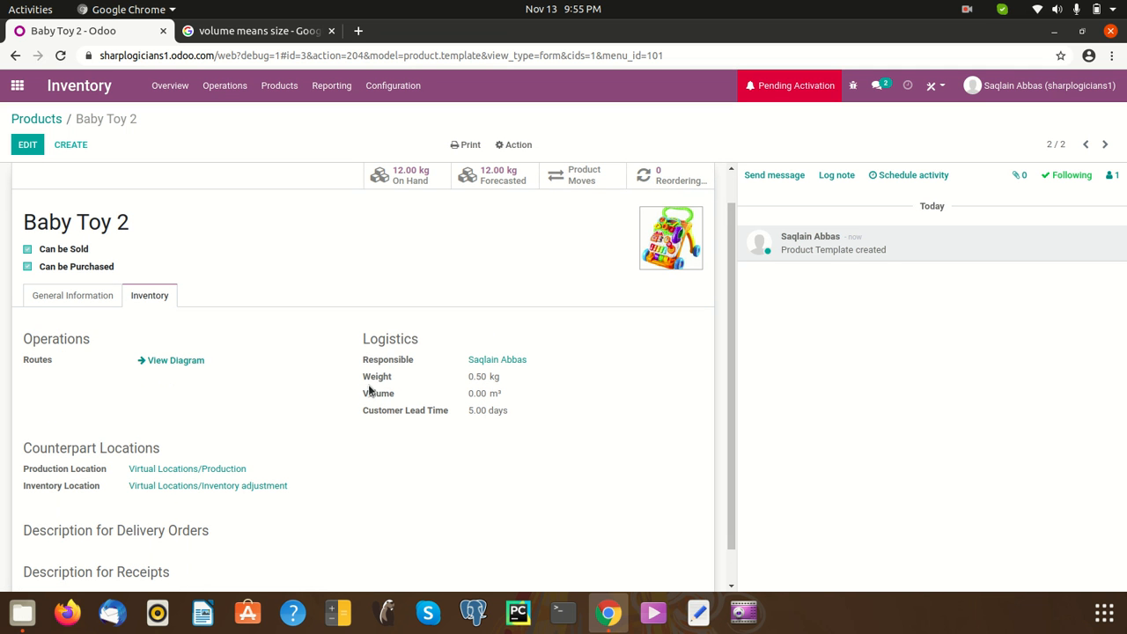
{"action": "left_click_drag", "start_coordinate": [347, 379], "coordinate": [509, 381]}
{"action": "left_click", "coordinate": [510, 381]}
{"action": "scroll", "coordinate": [457, 410], "scroll_direction": "down", "scroll_amount": 1}
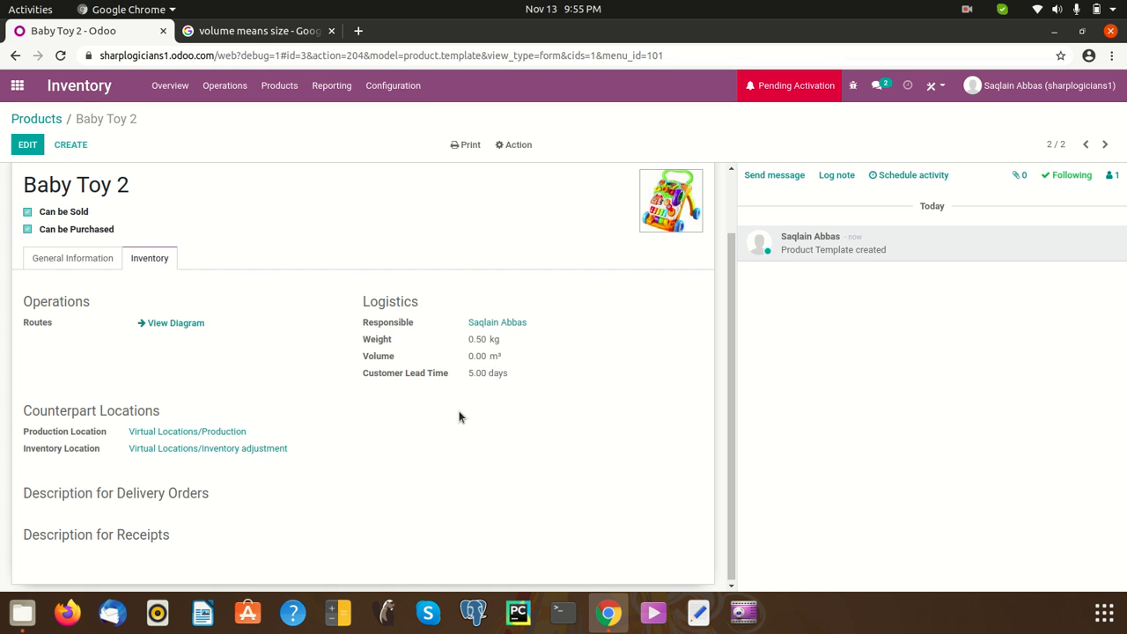
Step: Examine the configured units of measure with their categories and types, and the list of units of measure categories
{"action": "left_click", "coordinate": [394, 89]}
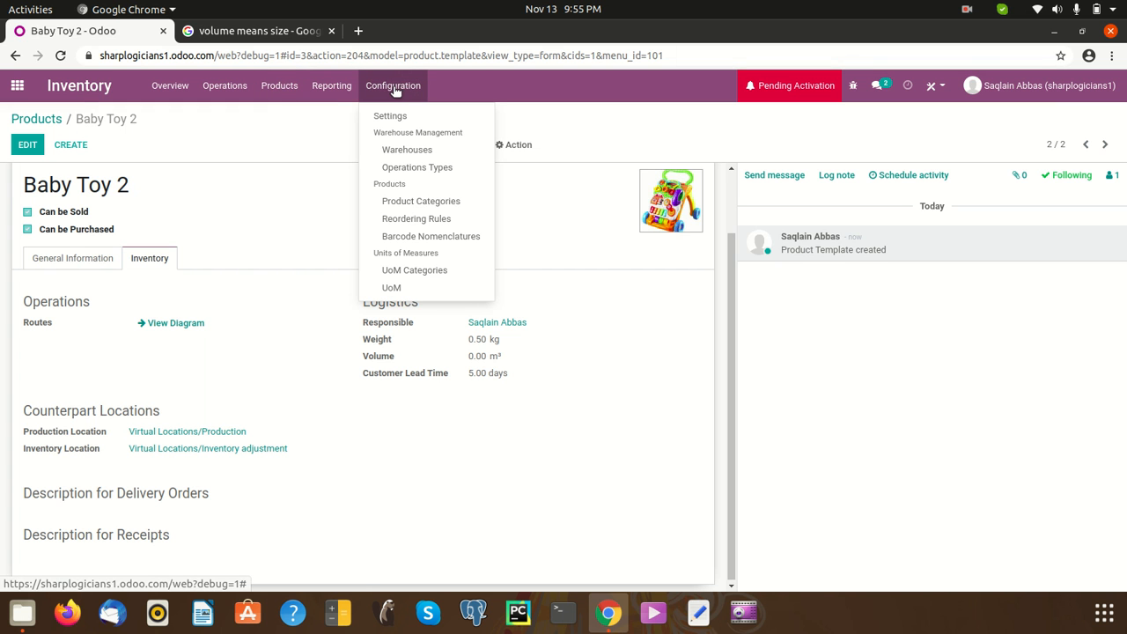
{"action": "left_click", "coordinate": [424, 295]}
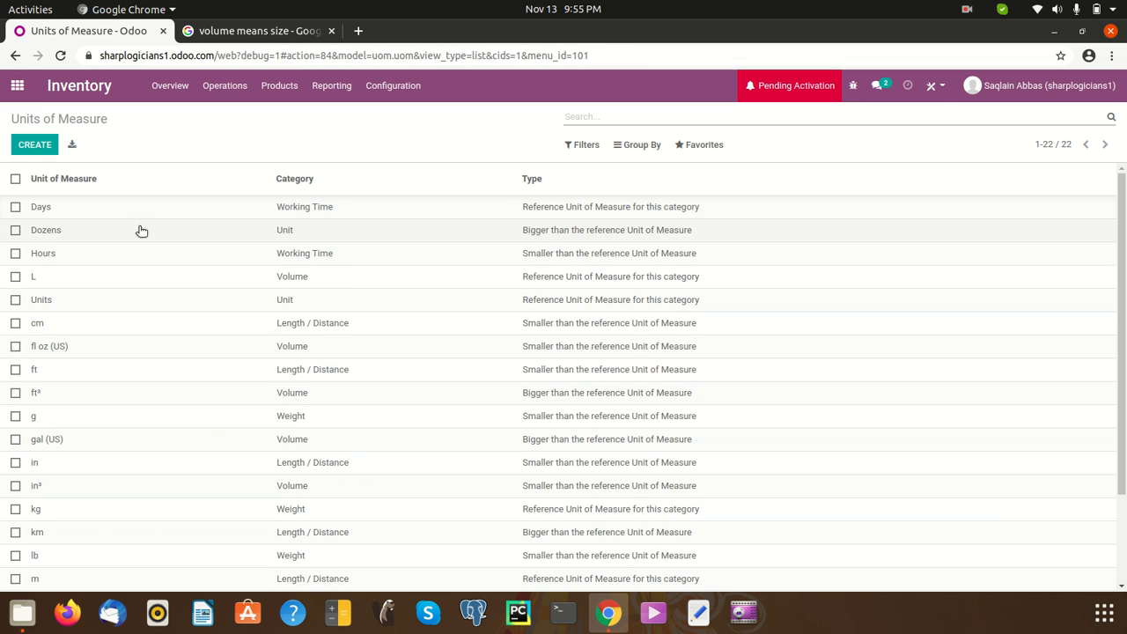
{"action": "scroll", "coordinate": [141, 230], "scroll_direction": "down", "scroll_amount": 3}
{"action": "scroll", "coordinate": [151, 231], "scroll_direction": "up", "scroll_amount": 3}
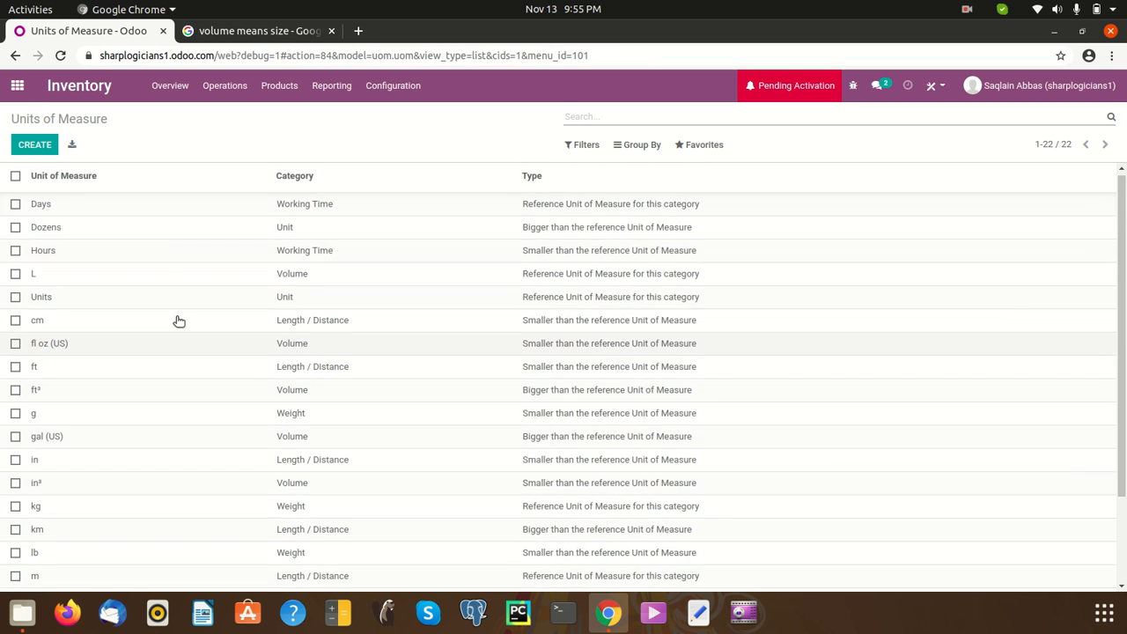
{"action": "scroll", "coordinate": [180, 254], "scroll_direction": "down", "scroll_amount": 2}
{"action": "scroll", "coordinate": [181, 254], "scroll_direction": "up", "scroll_amount": 3}
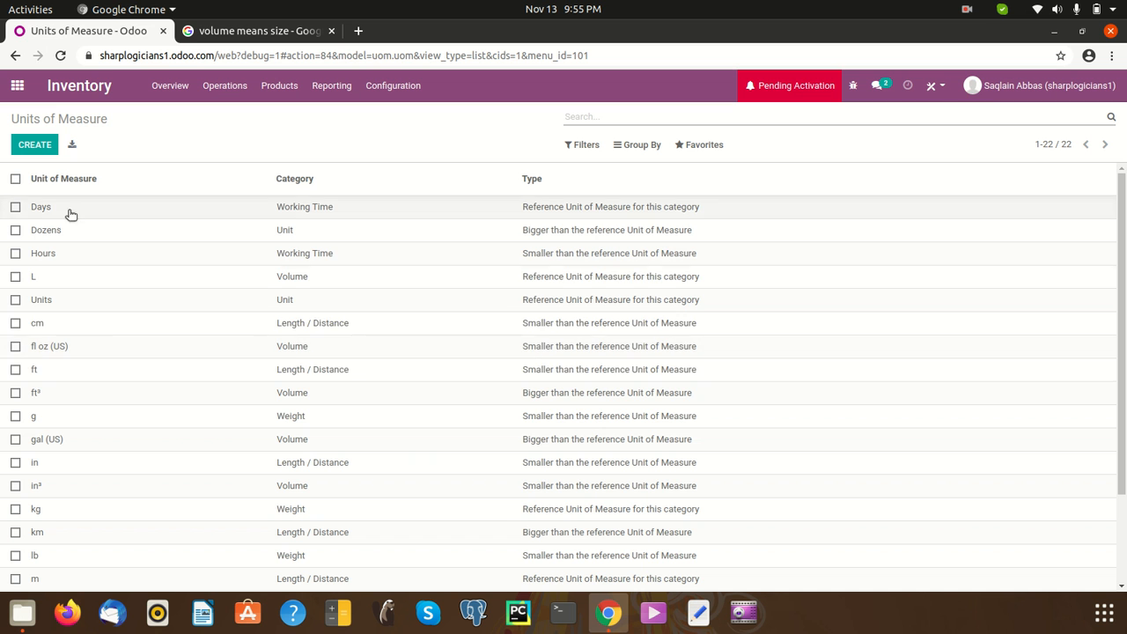
{"action": "scroll", "coordinate": [58, 476], "scroll_direction": "down", "scroll_amount": 3}
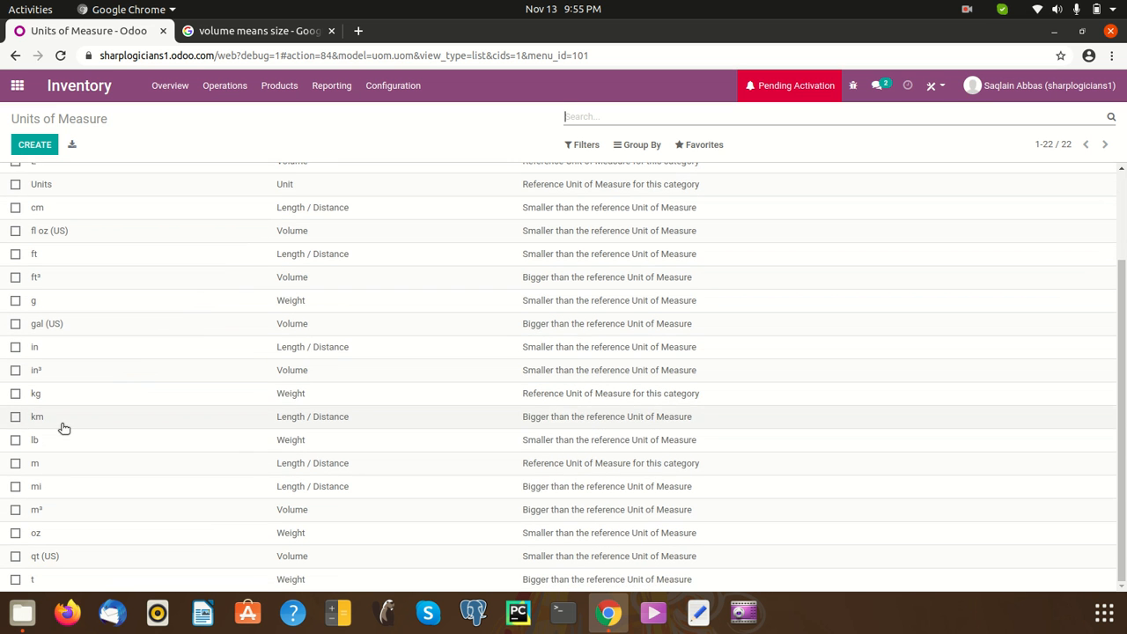
{"action": "scroll", "coordinate": [93, 416], "scroll_direction": "up", "scroll_amount": 3}
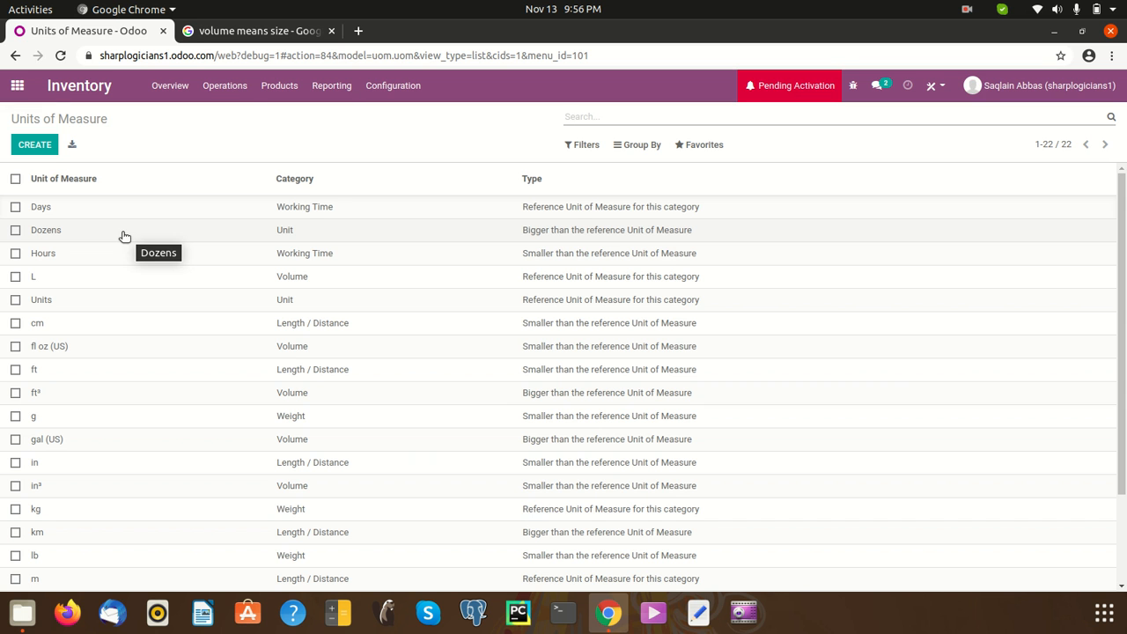
{"action": "left_click", "coordinate": [409, 88]}
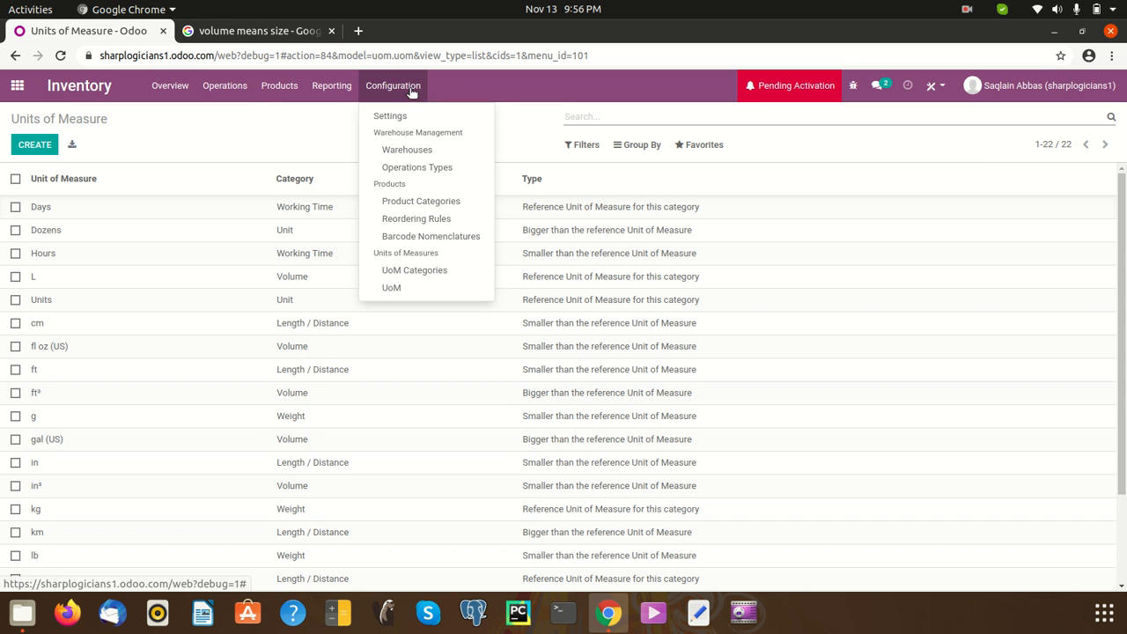
{"action": "left_click", "coordinate": [440, 268]}
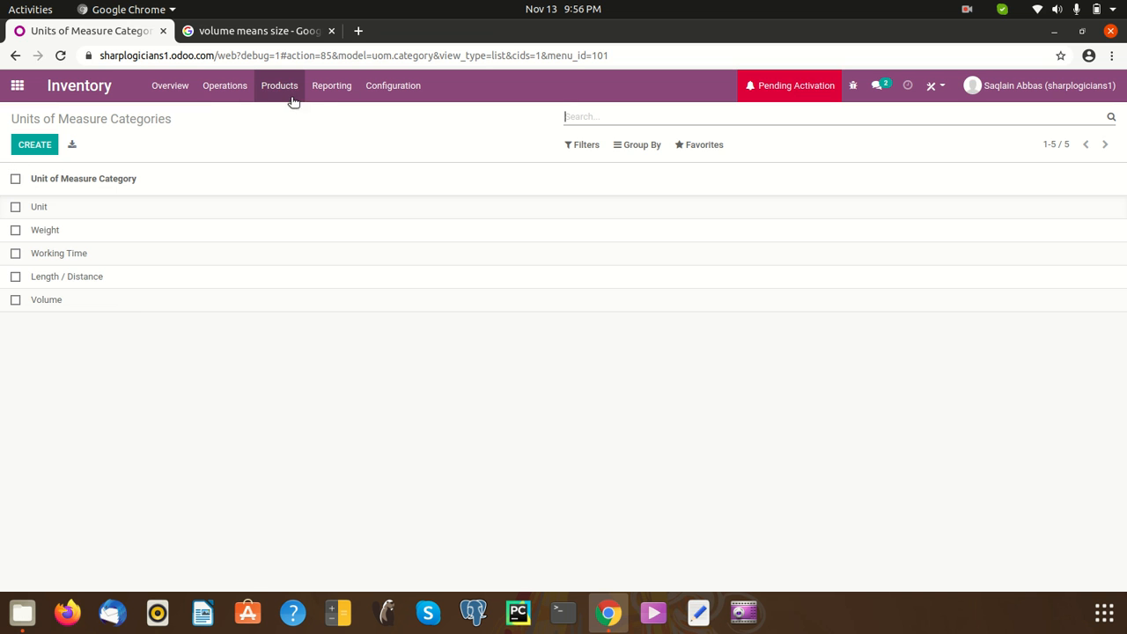
Step: Open the Inventory settings and look through the available options, including the barcode and shipping sections
{"action": "left_click", "coordinate": [418, 85]}
{"action": "left_click", "coordinate": [427, 116]}
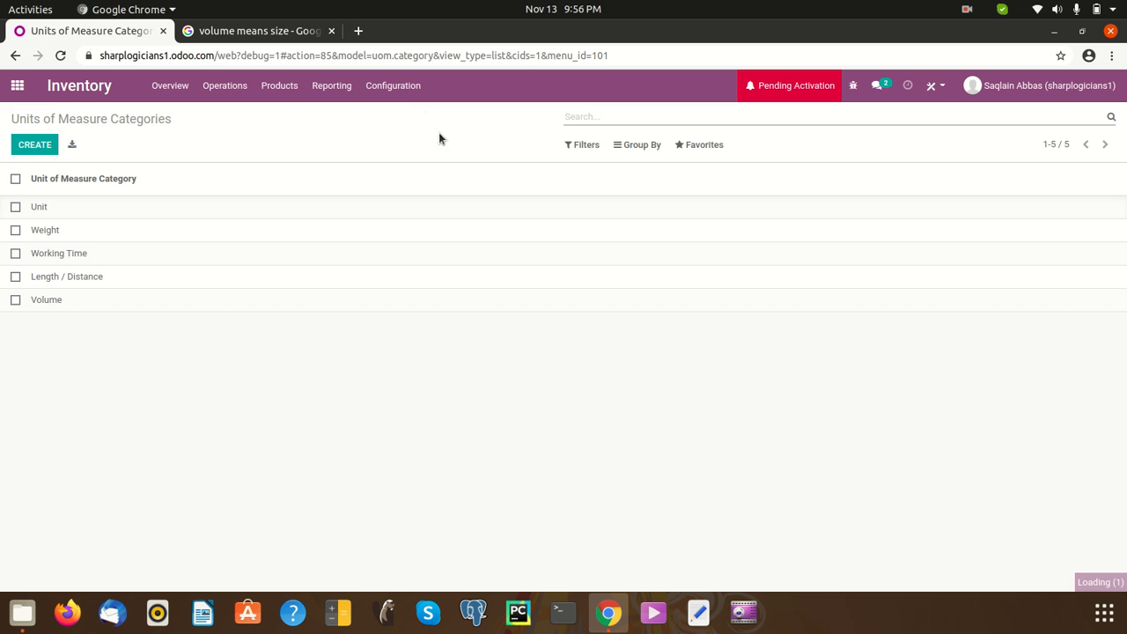
{"action": "scroll", "coordinate": [333, 229], "scroll_direction": "down", "scroll_amount": 5}
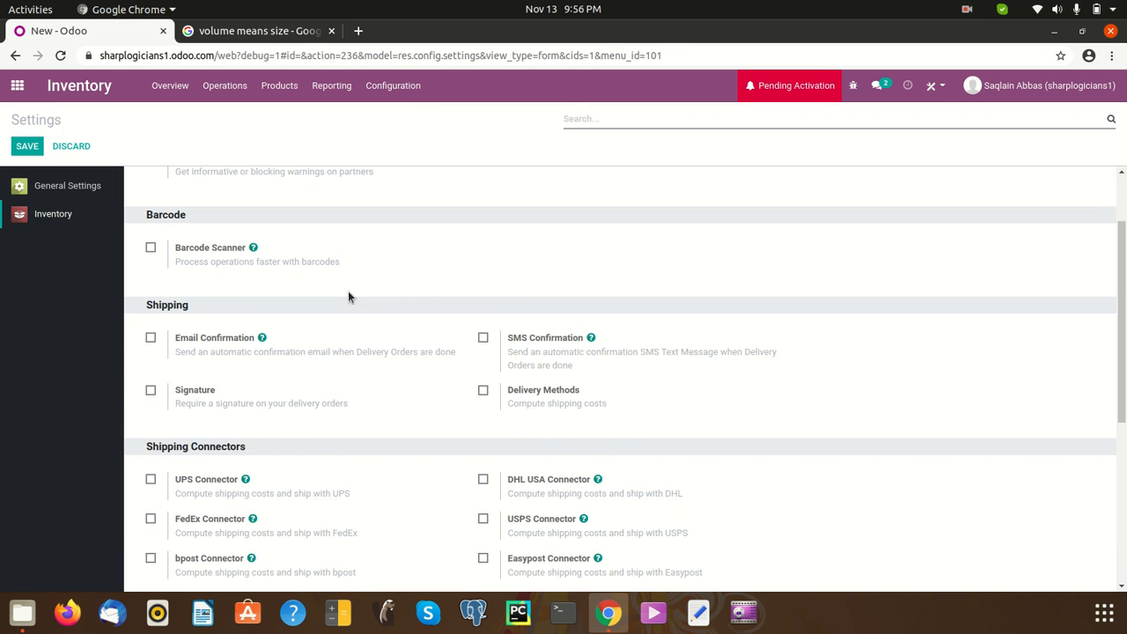